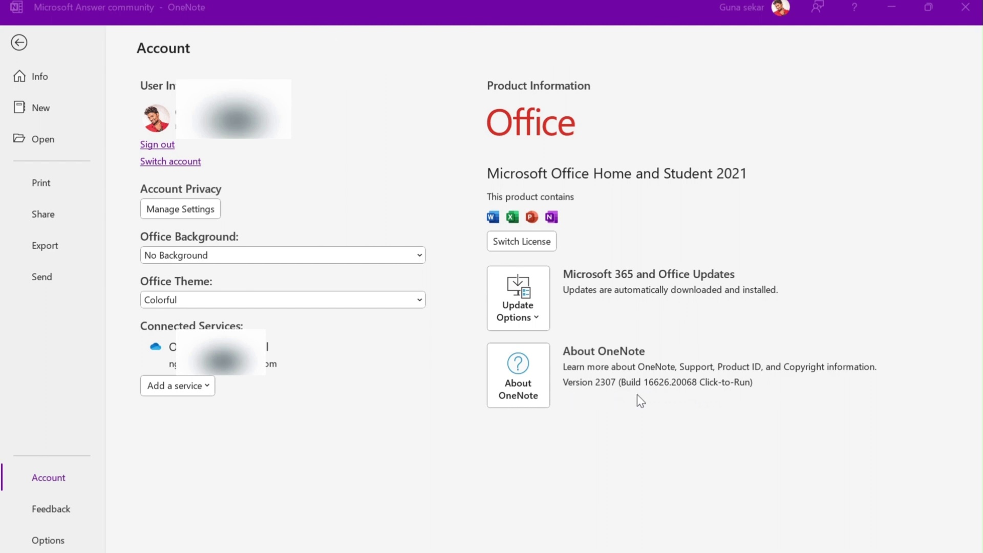
Expand Update Options on the Account page to list the update choices.
click(523, 309)
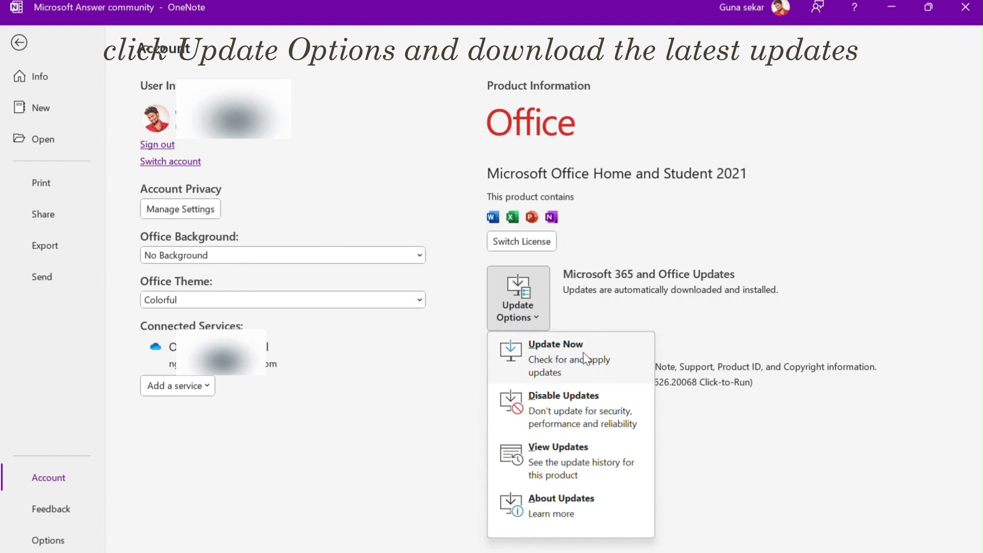
Choose Update Now to check for and download the latest Office updates.
click(562, 360)
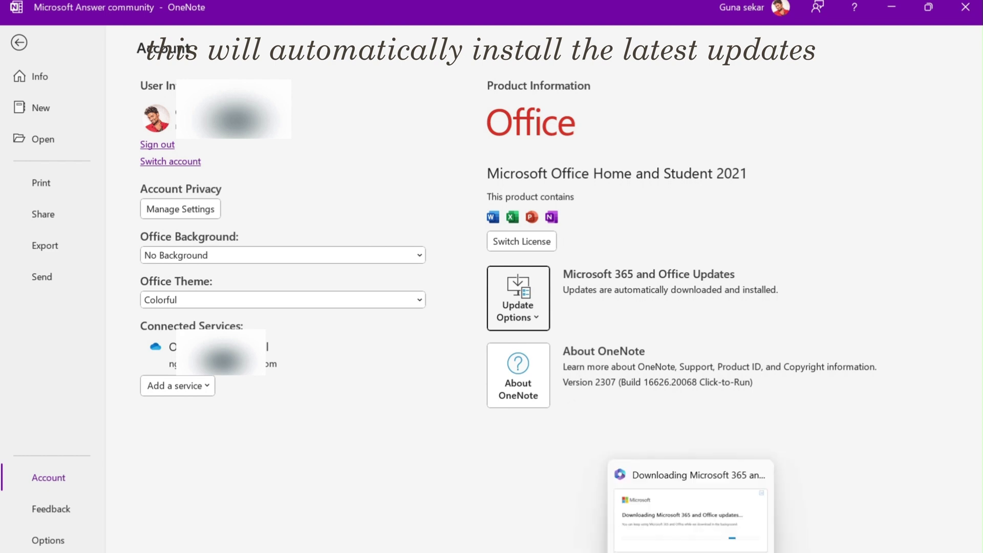
Open the full download progress window from the Downloading notification.
click(691, 522)
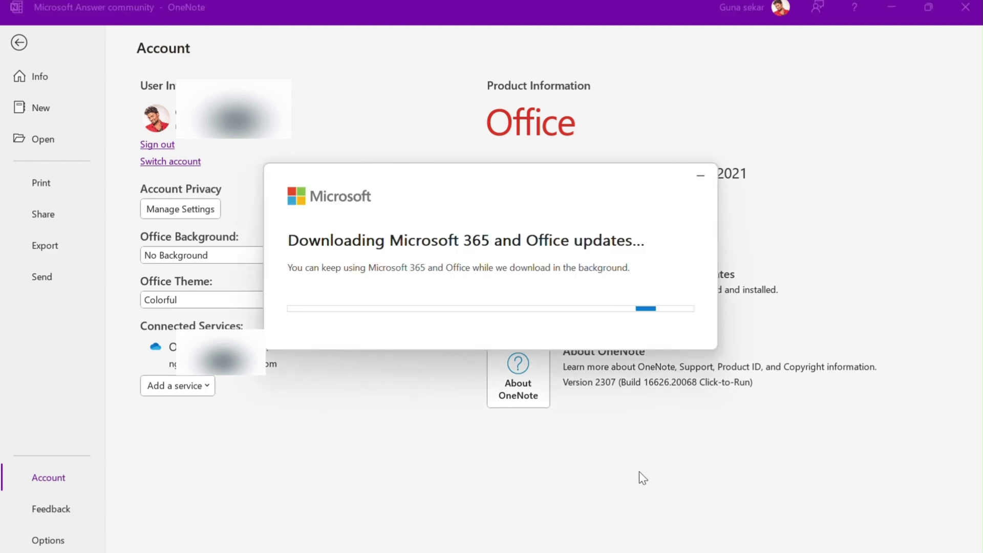